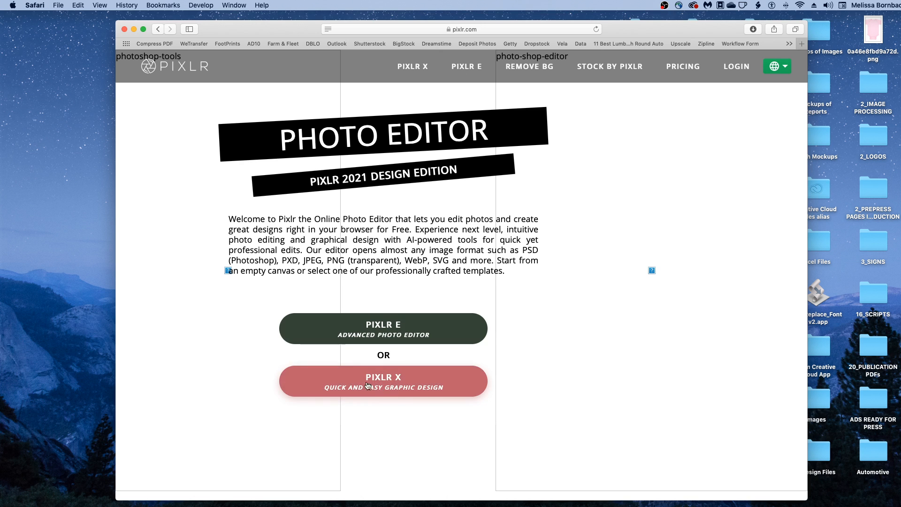
- Open OrnamentTree_RoundOrnament_8x12.png in Pixlr X at its original size, max 3600 px
click(381, 382)
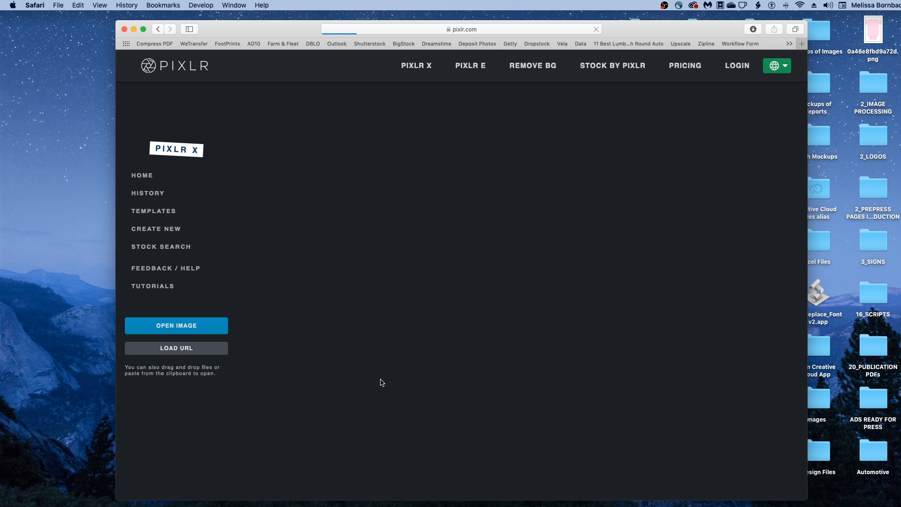
click(182, 331)
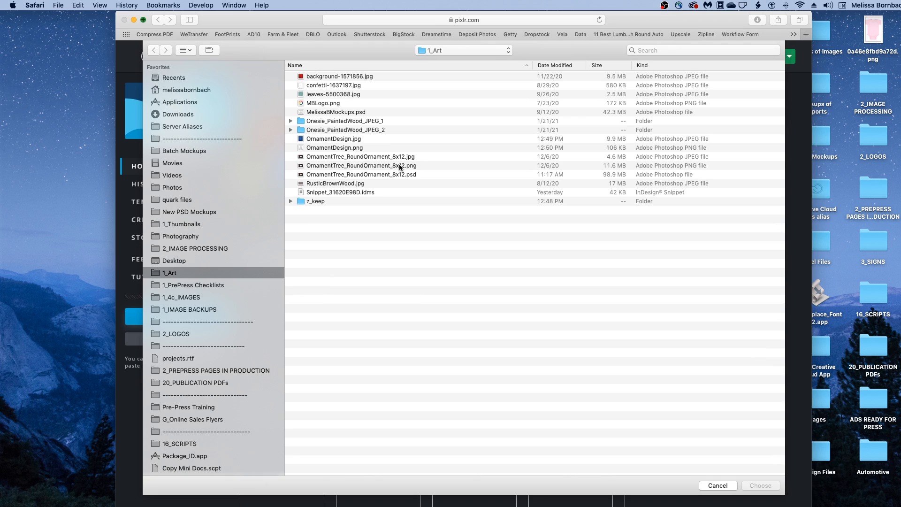
click(399, 167)
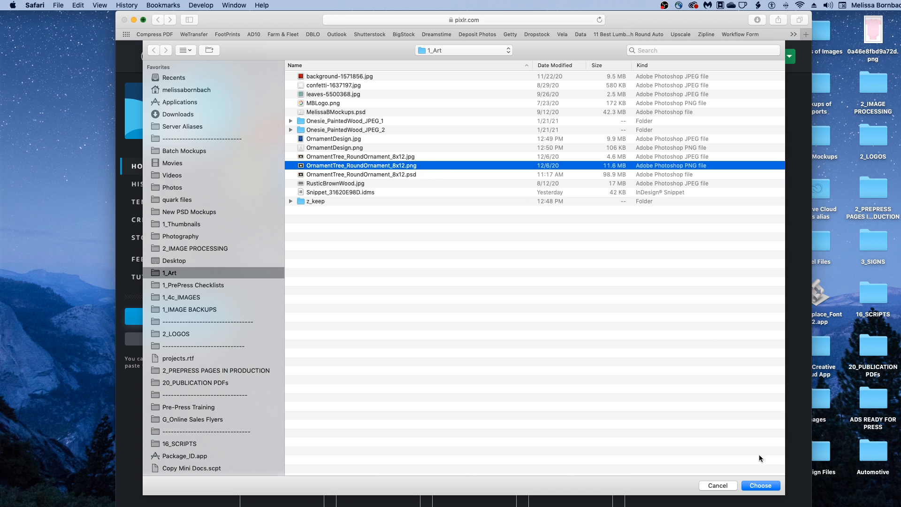
click(762, 484)
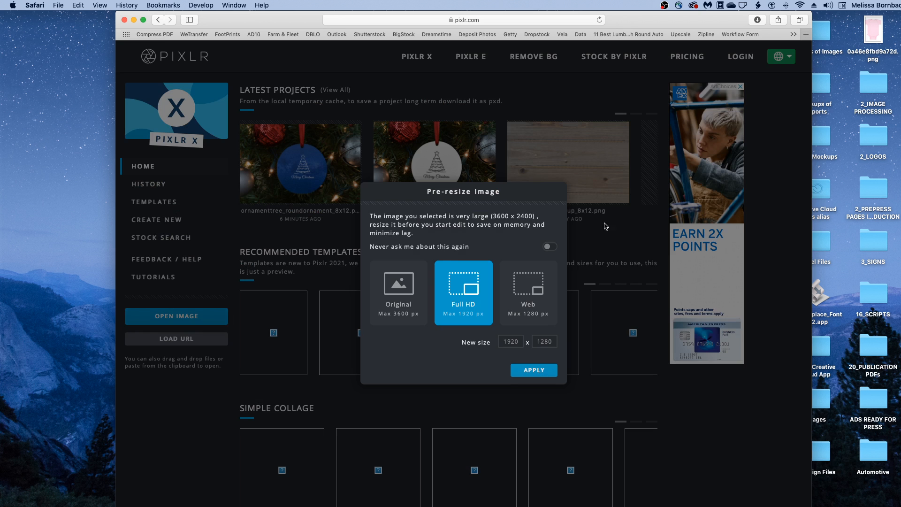
click(411, 284)
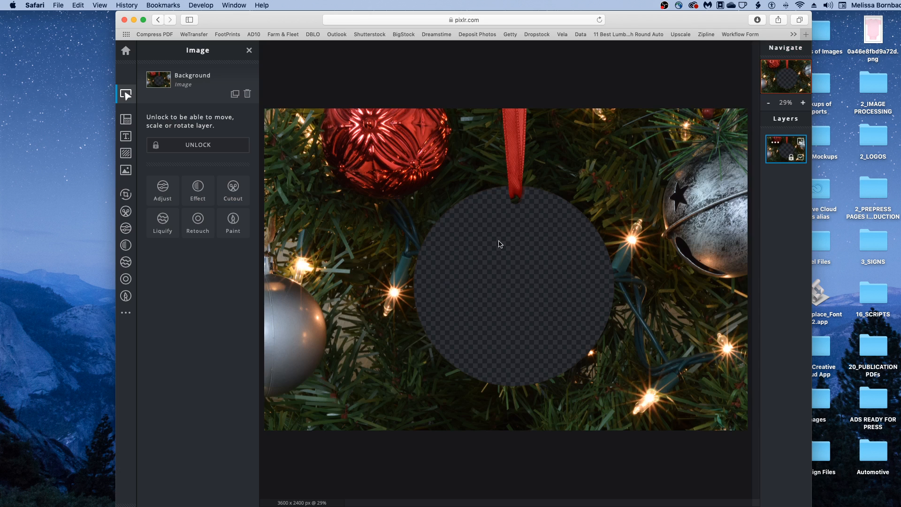
- Add OrnamentDesign.jpg as an image layer in the current document
click(125, 173)
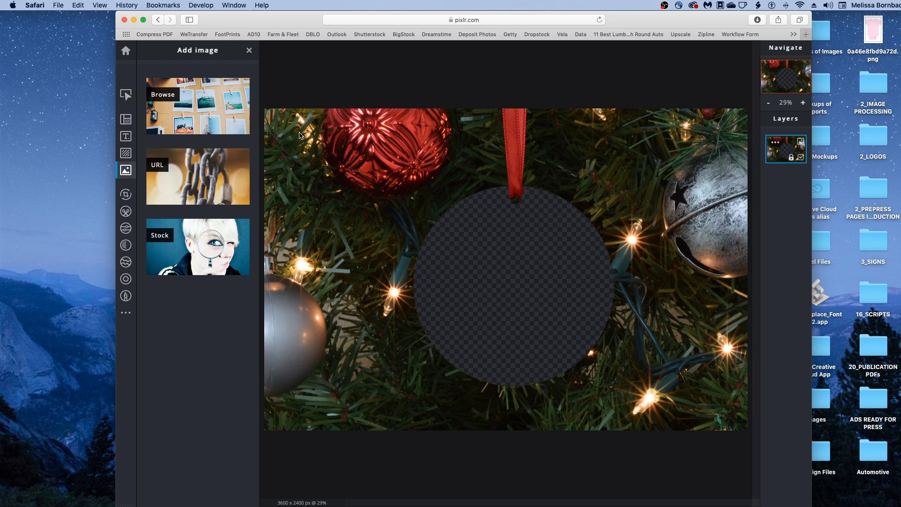
click(157, 92)
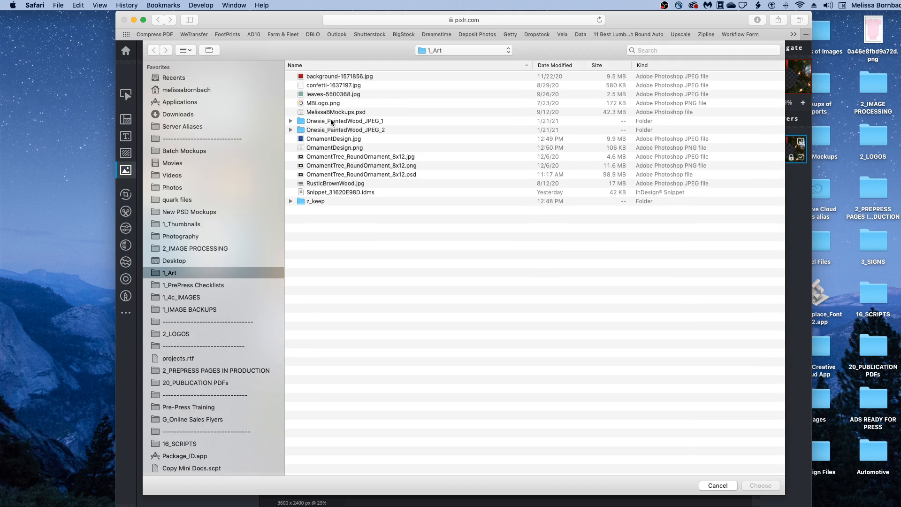
click(327, 138)
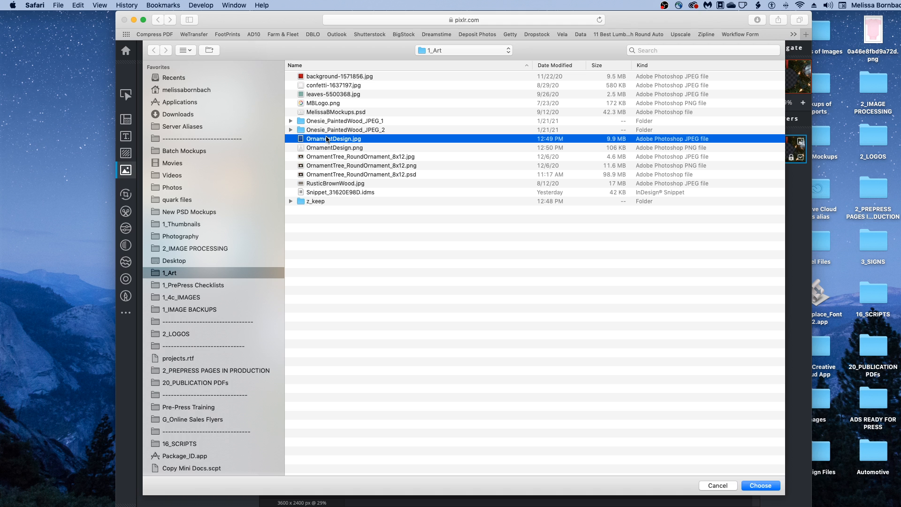
click(760, 485)
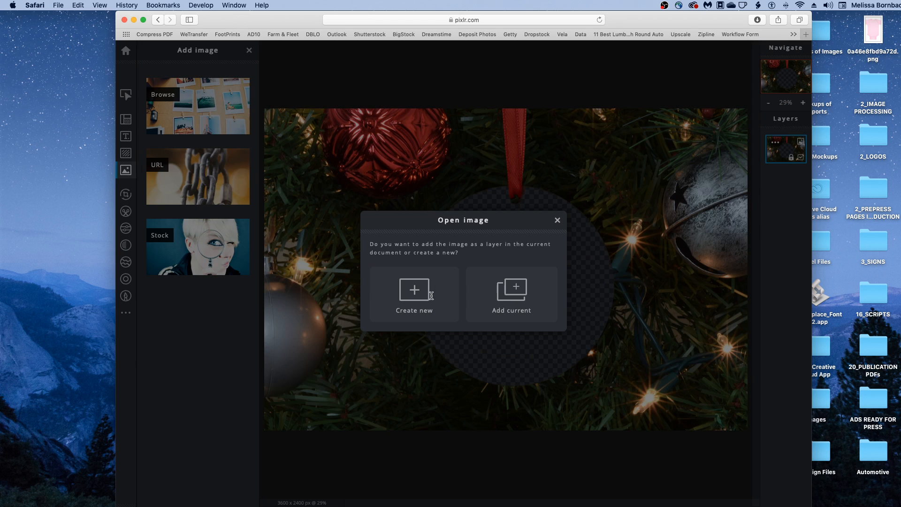
click(512, 289)
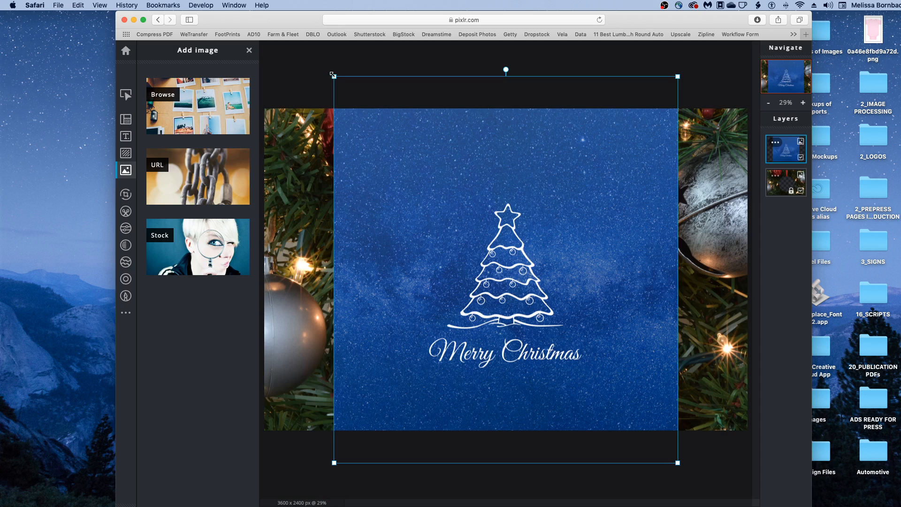
- Scale down the blue Christmas tree design and position it so it just covers the round ornament opening
drag(333, 75, 414, 179)
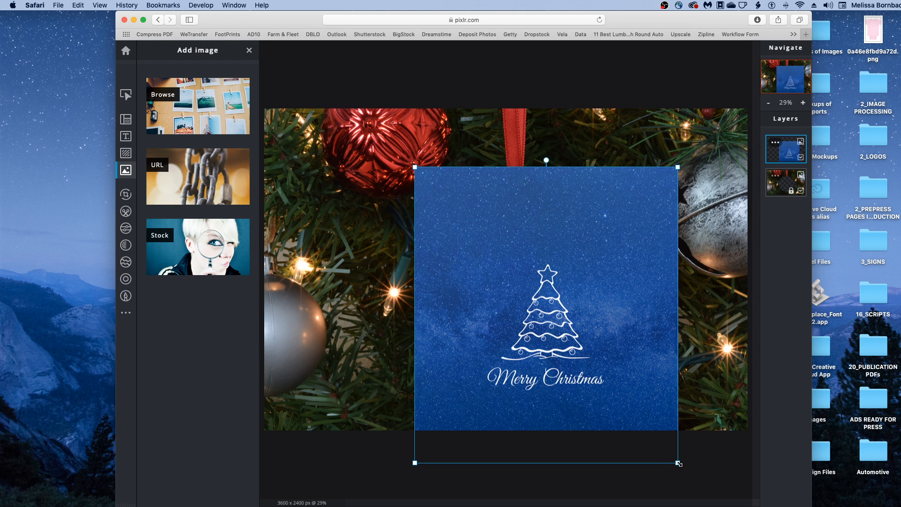
drag(678, 463, 624, 410)
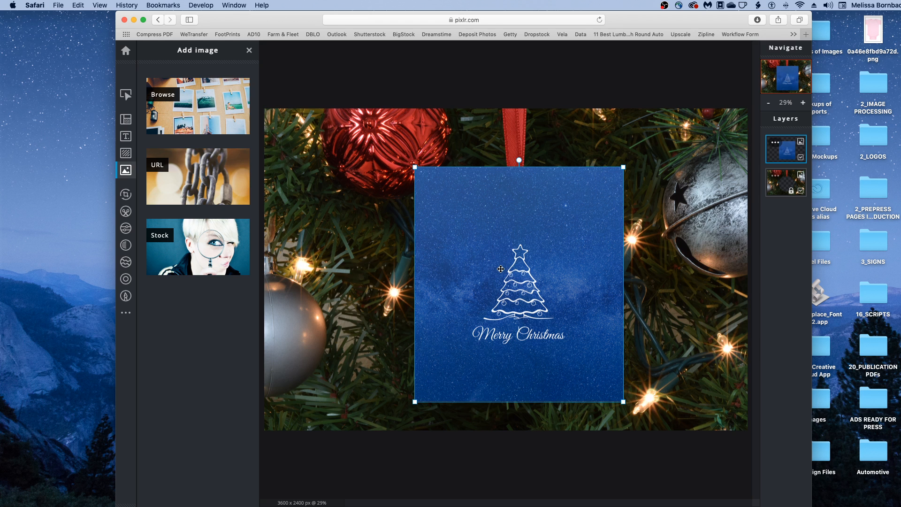
drag(531, 289, 529, 290)
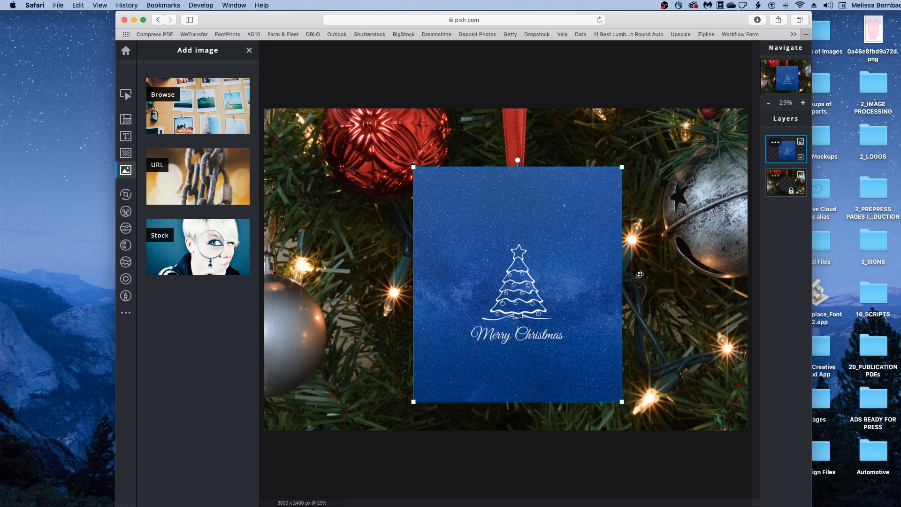
scroll(641, 276, up, 1)
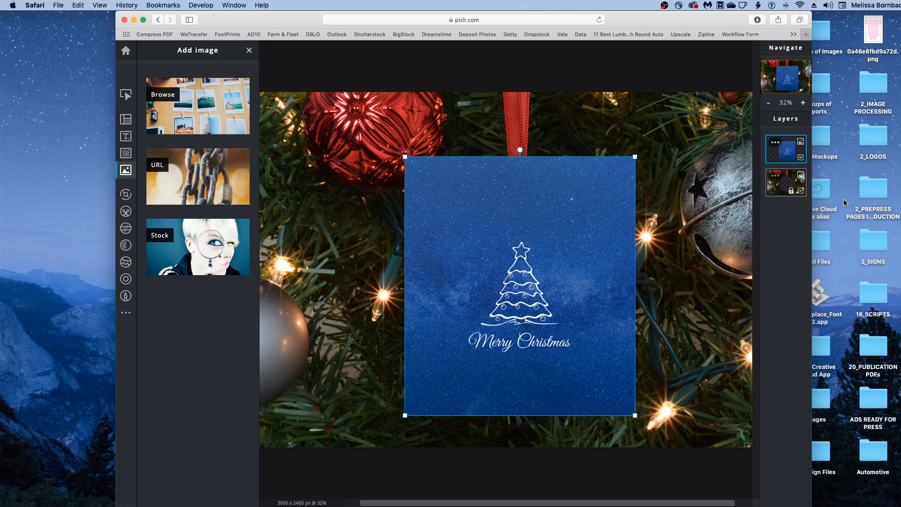
- Unlock the background ornament layer and move the blue design layer beneath it
click(792, 194)
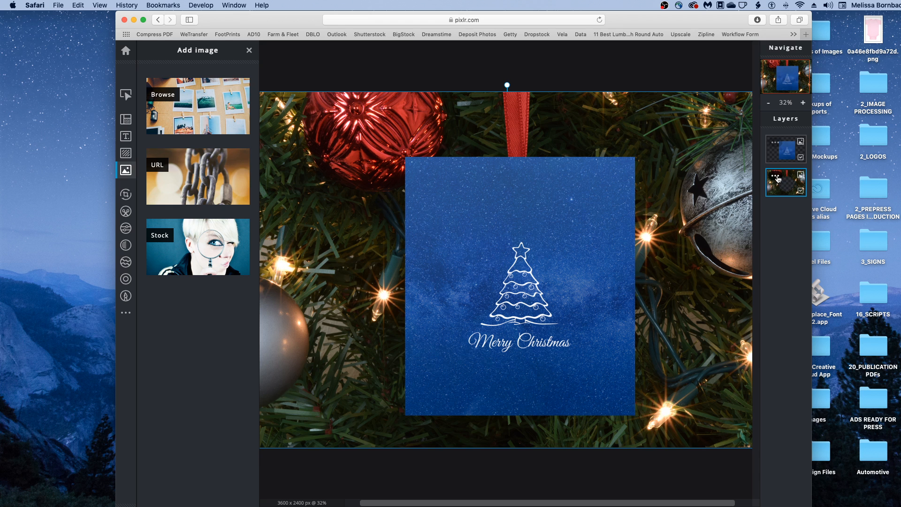
click(776, 177)
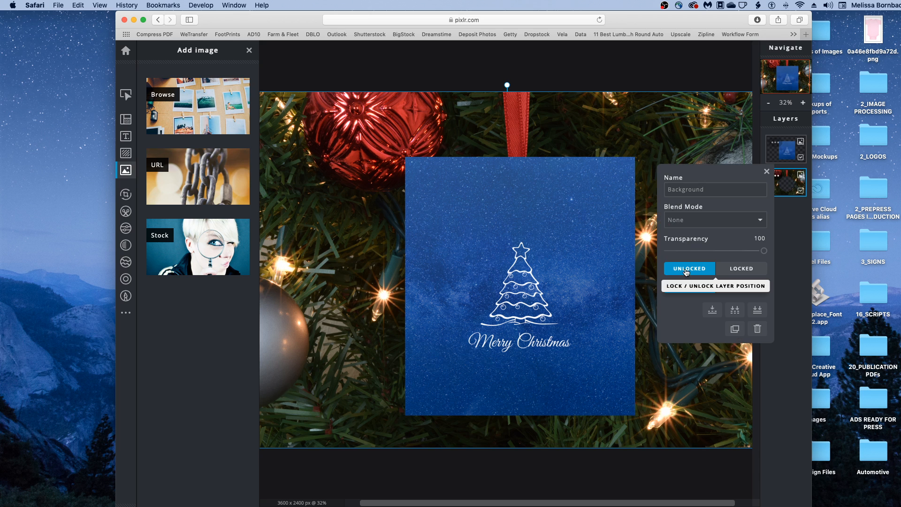
click(767, 171)
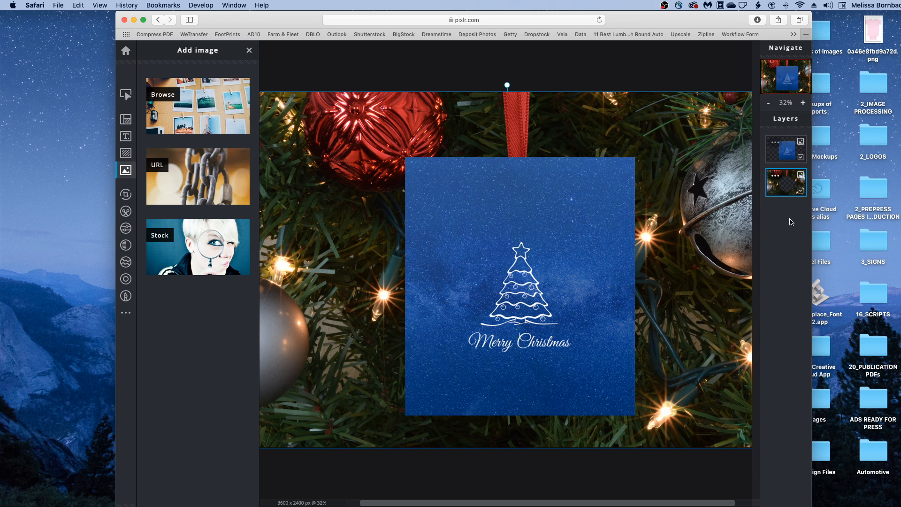
click(788, 151)
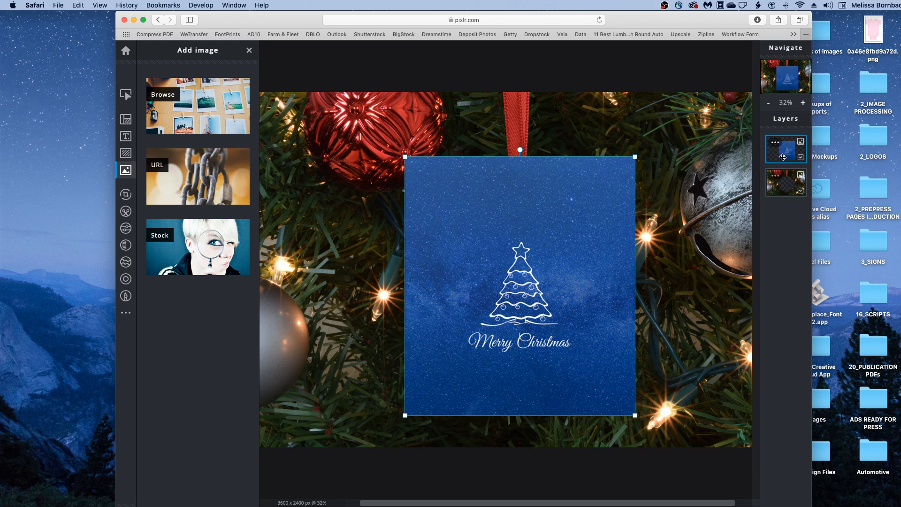
drag(785, 146, 783, 181)
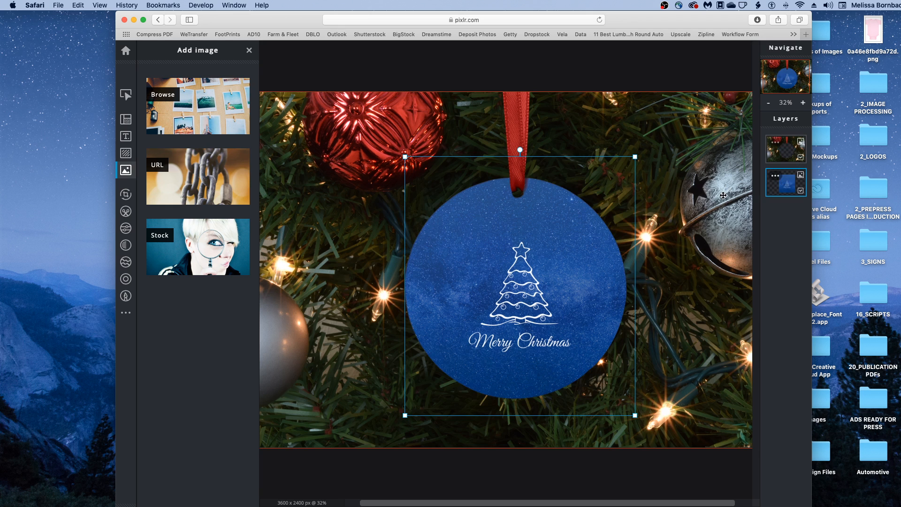
- Nudge the design layer left until the tree and text are centred in the round ornament, and deselect it
key(Left)
key(Left)
key(Left)
key(Left)
key(Left)
key(Left)
key(Left)
key(Left)
key(Left)
key(Left)
key(Left)
key(Left)
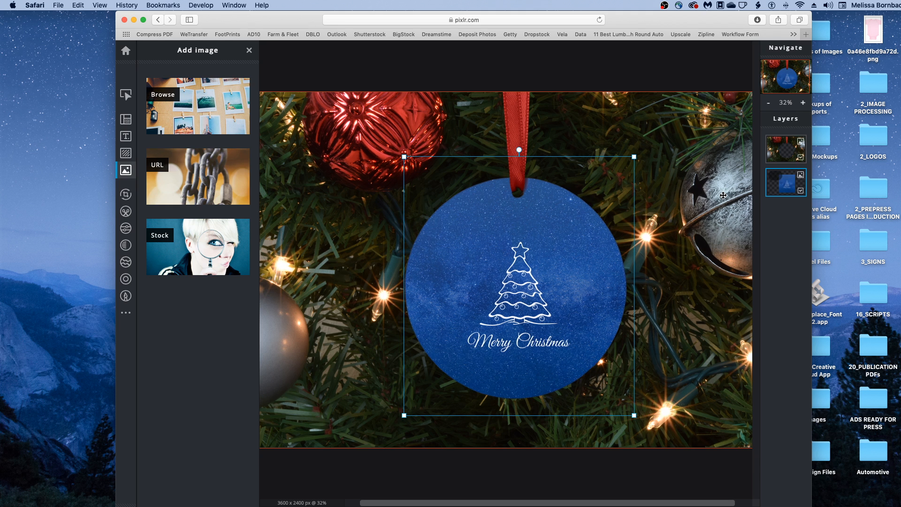
key(Left)
key(Left)
key(Left)
key(Left)
key(Left)
key(Left)
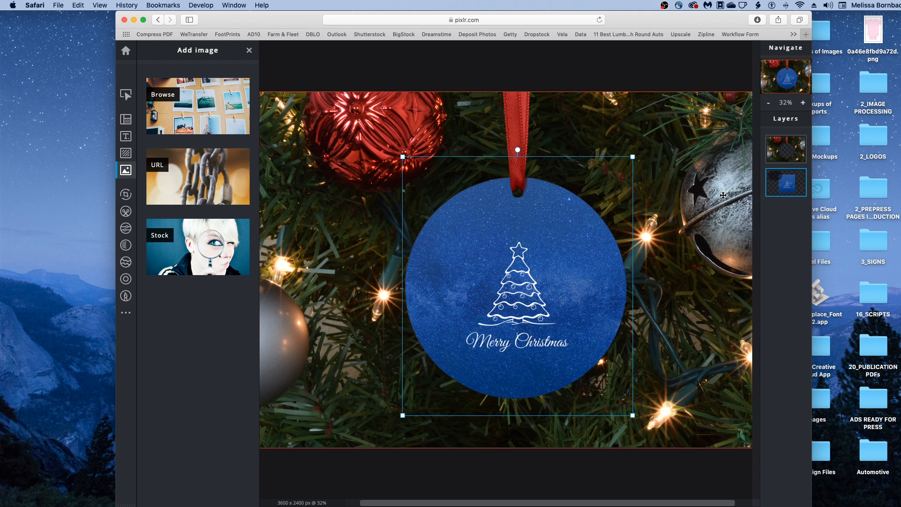
key(Left)
key(Left)
key(Left)
key(Left)
key(Left)
key(Left)
key(Left)
key(Left)
key(Left)
key(Left)
key(Left)
key(Left)
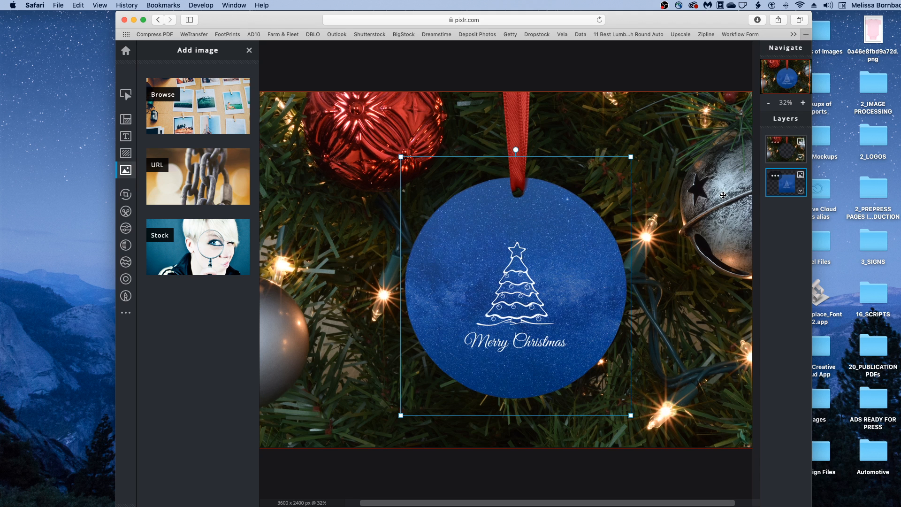
scroll(600, 104, down, 5)
click(793, 325)
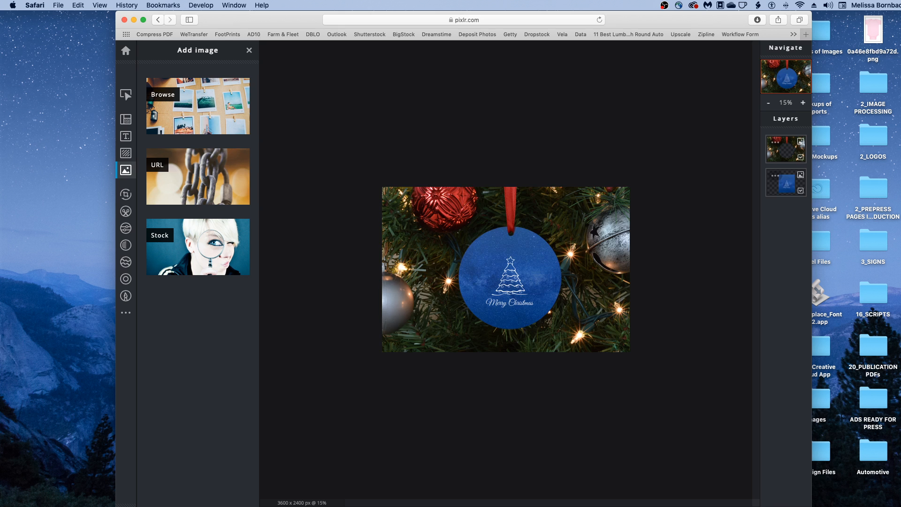
- Download the mockup as a JPG named OrnamentTree_RoundOrnament_8x12 at maximum quality and 3600 x 2400 px
drag(812, 506, 792, 462)
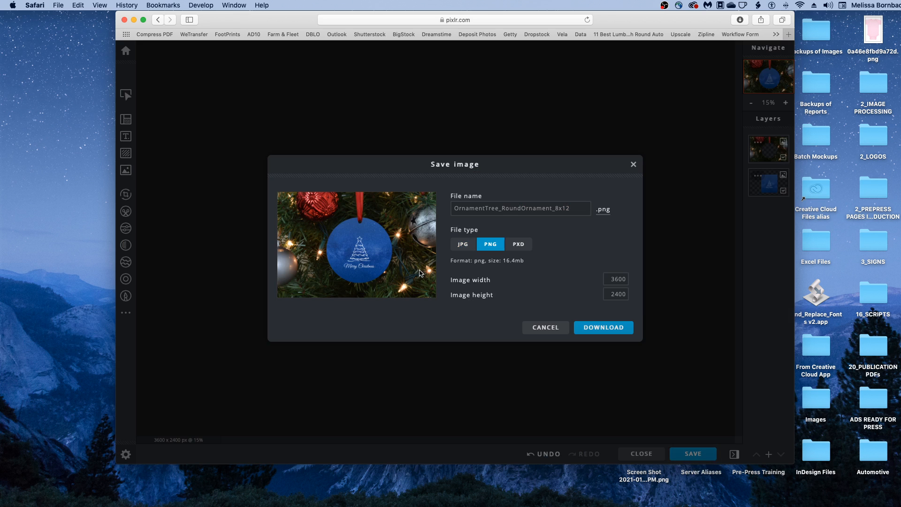
click(460, 247)
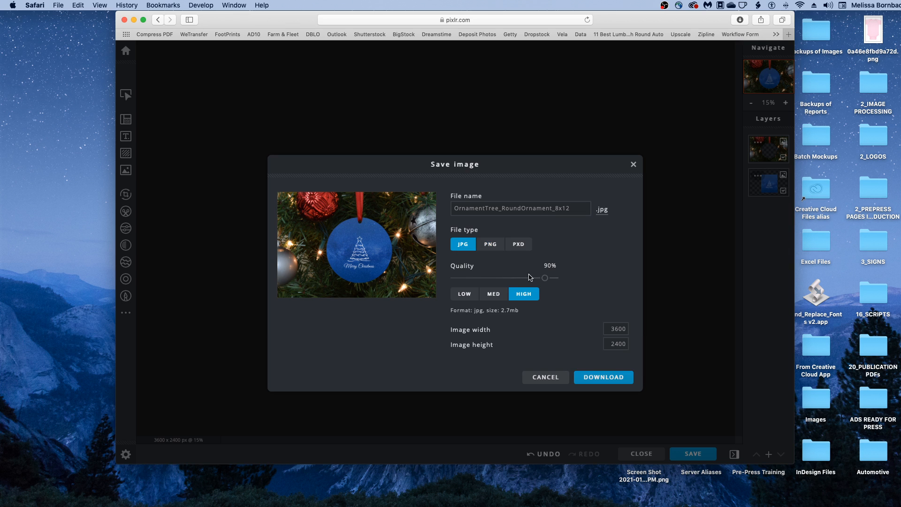
drag(552, 280, 590, 283)
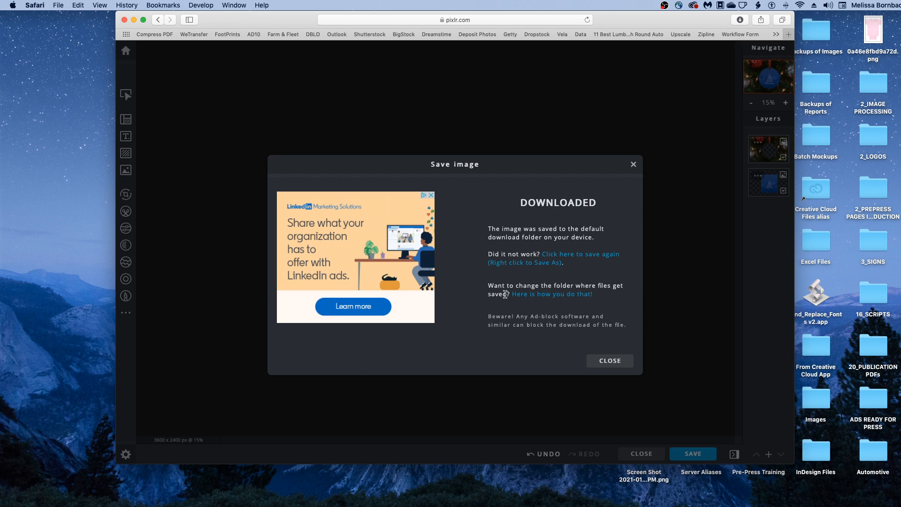
click(614, 365)
- Inspect the finished ornament up close and check the PXD file type in the save options without downloading
scroll(617, 366, up, 5)
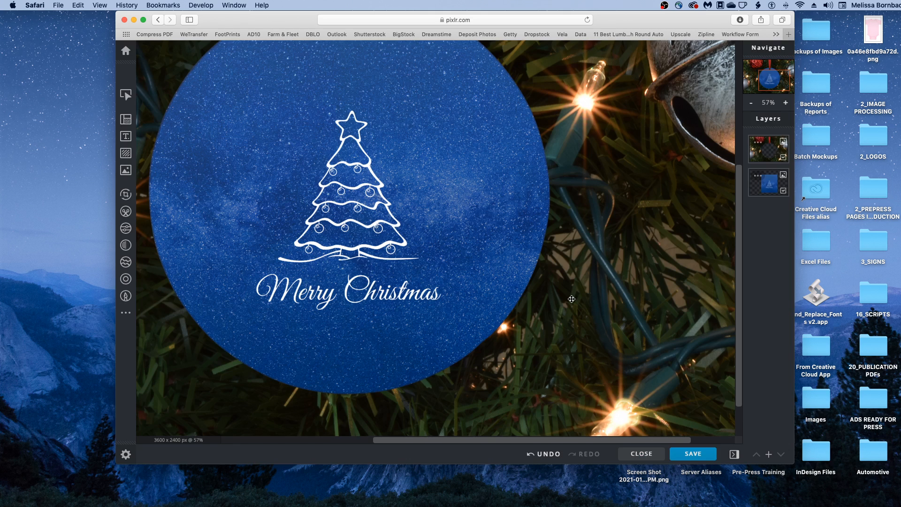
scroll(571, 299, down, 3)
scroll(724, 405, down, 2)
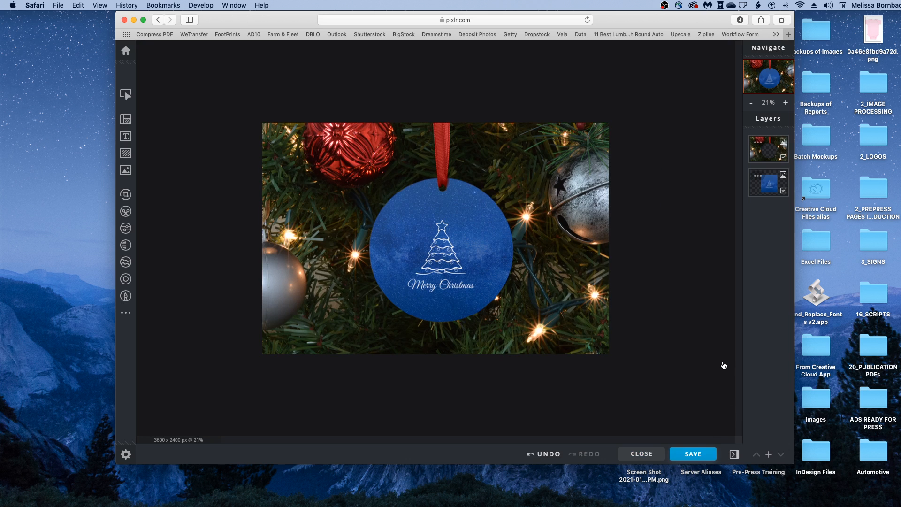
key(super+s)
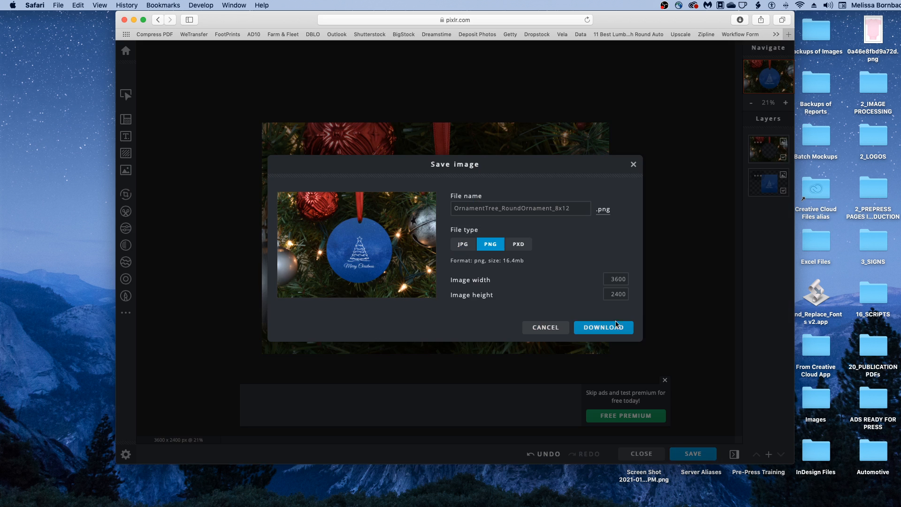
click(526, 247)
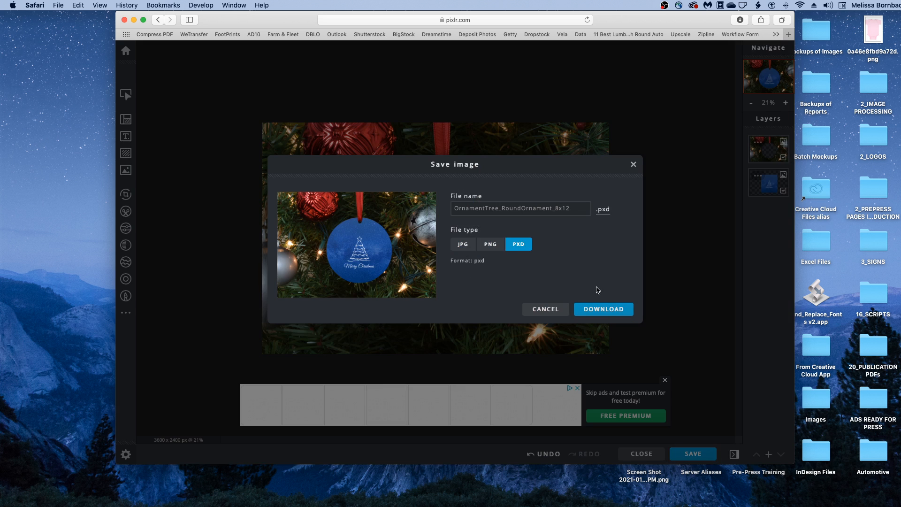
click(633, 165)
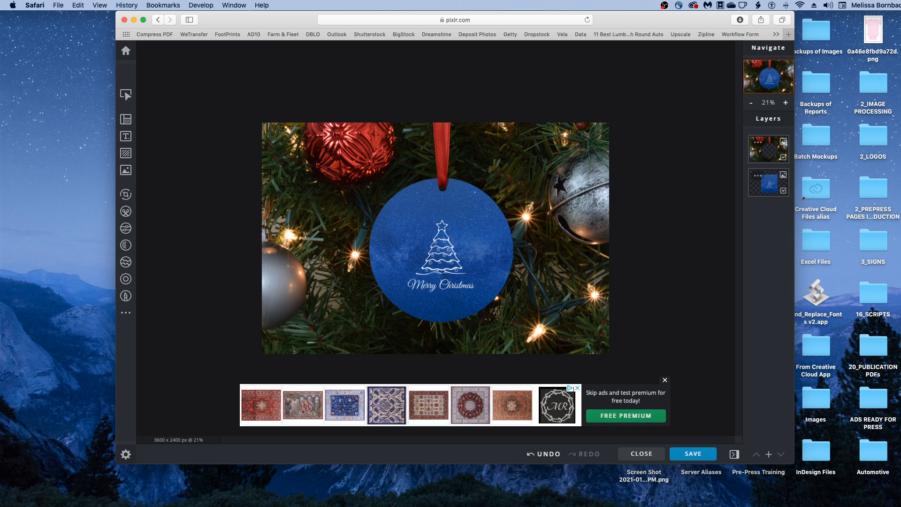
- Switch to Photoshop to show the open promotional mockup document
key(super+Tab)
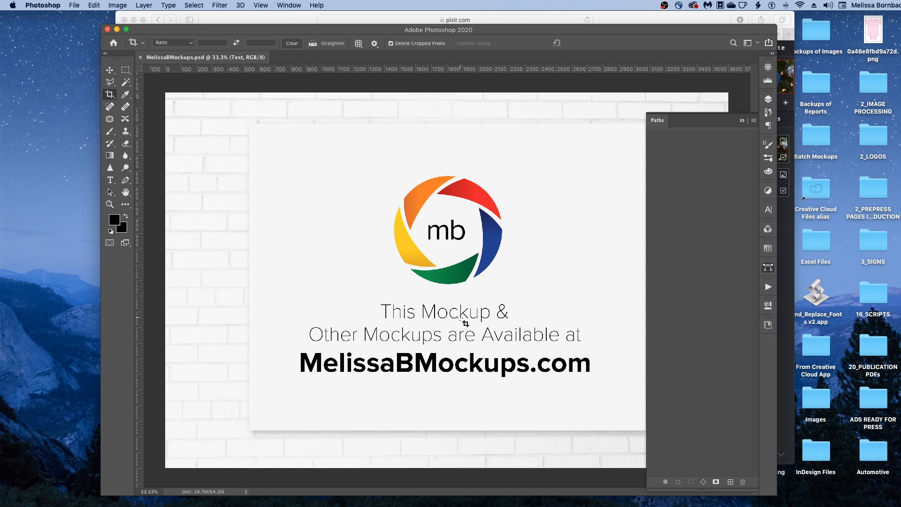